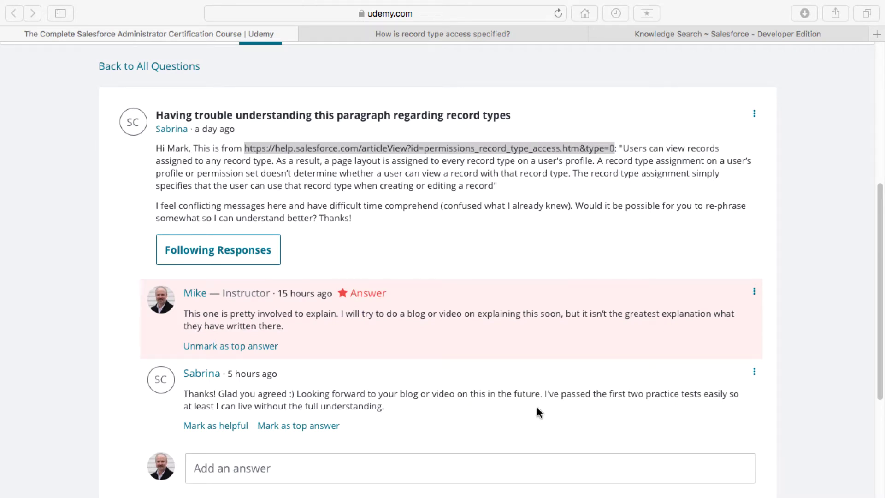
- Open the 'How is record type access specified?' help article and scroll through it
left_click(328, 187)
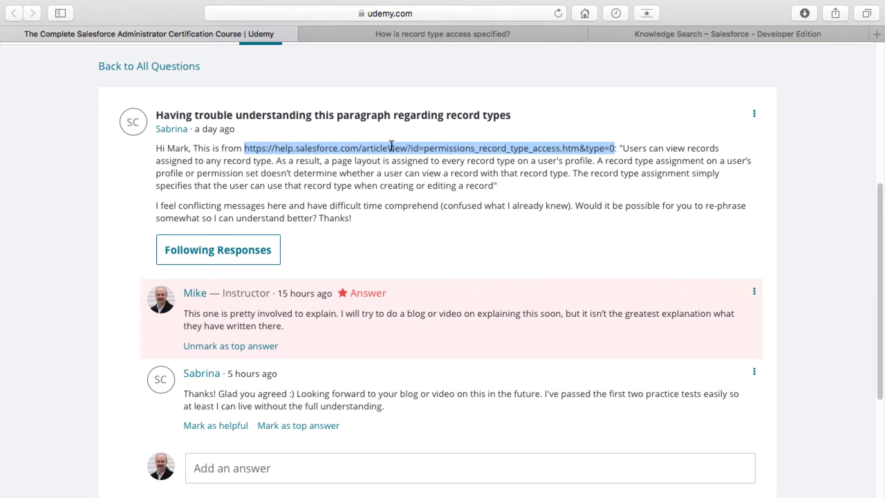
left_click(433, 37)
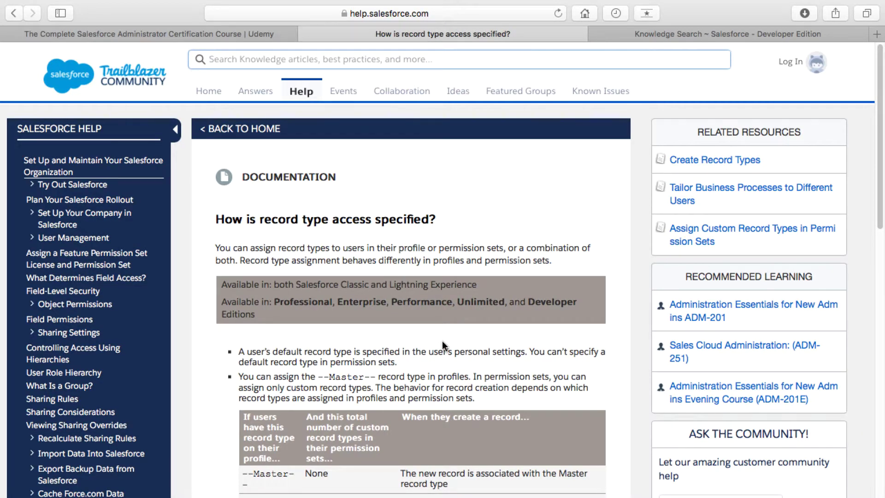
scroll(442, 342, "down", 1)
scroll(442, 341, "down", 5)
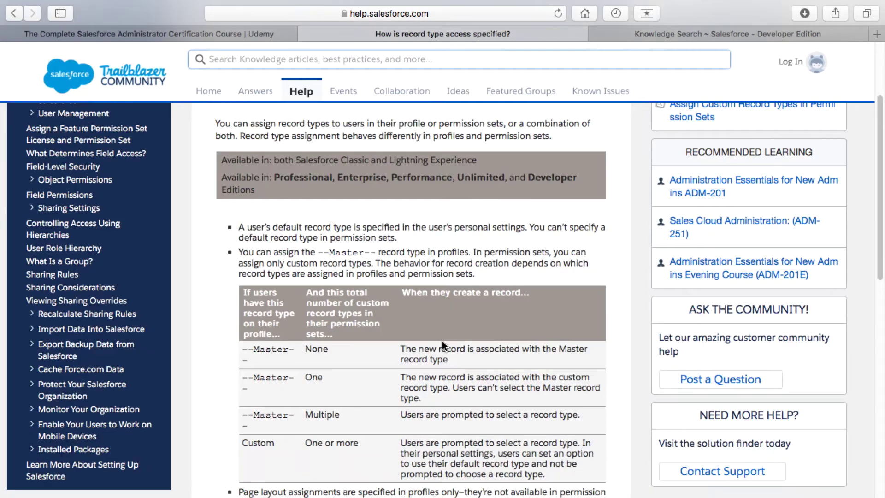
scroll(442, 341, "up", 5)
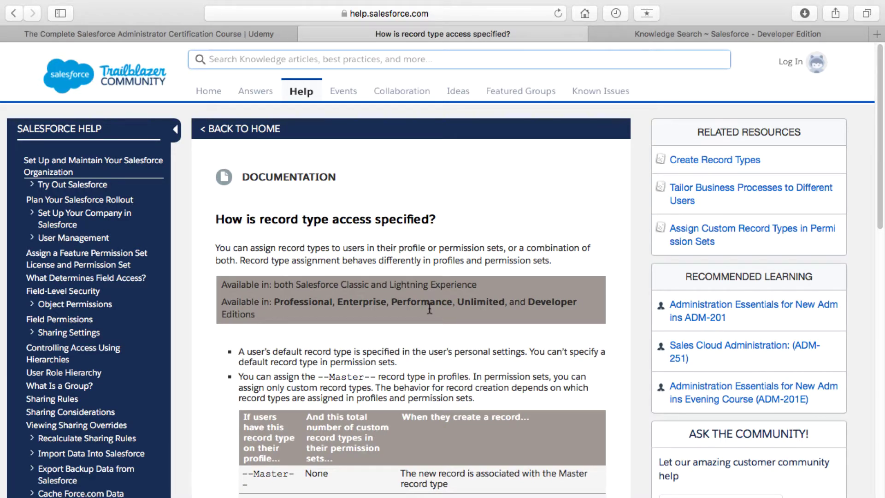
scroll(429, 309, "down", 2)
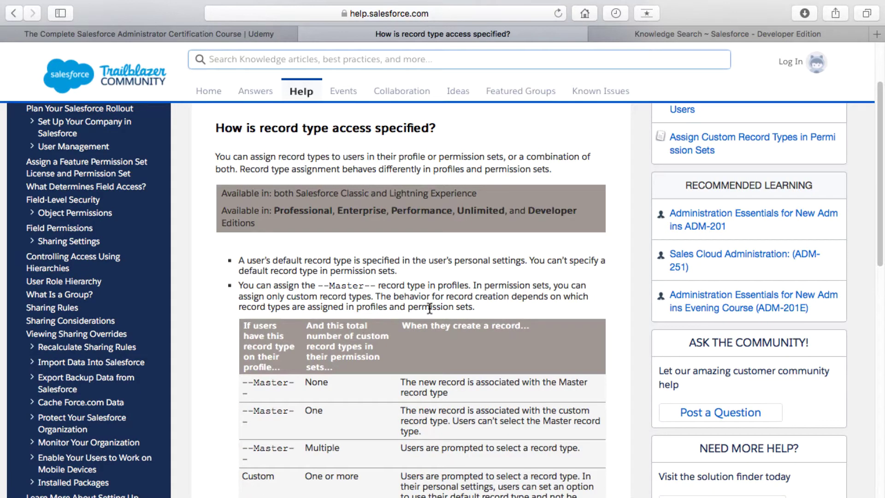
scroll(430, 309, "down", 2)
- Mark 'Master' in the record type table and highlight the paragraph on viewing records of any type
double_click(274, 281)
scroll(283, 326, "down", 1)
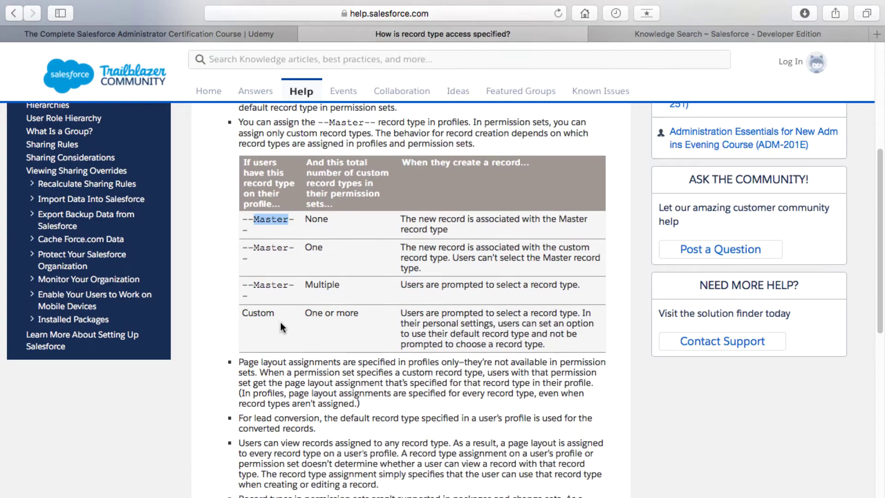
scroll(282, 326, "down", 1)
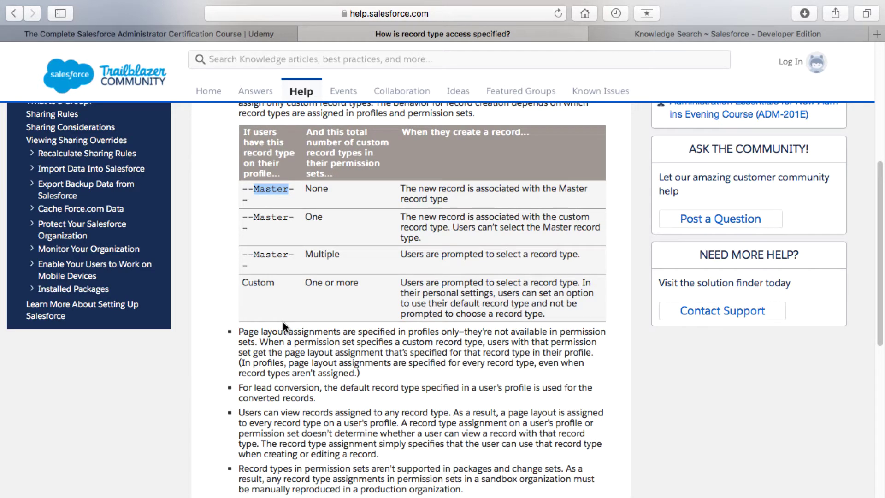
scroll(317, 352, "down", 1)
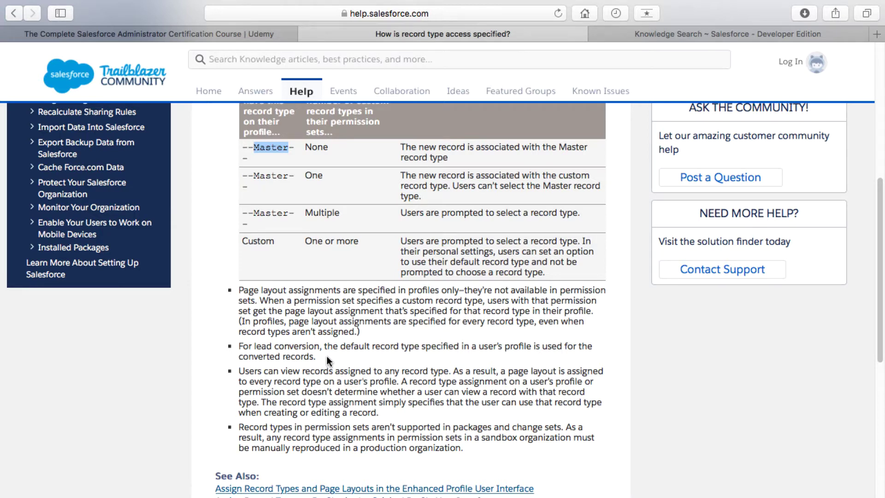
left_click_drag(379, 413, 238, 371)
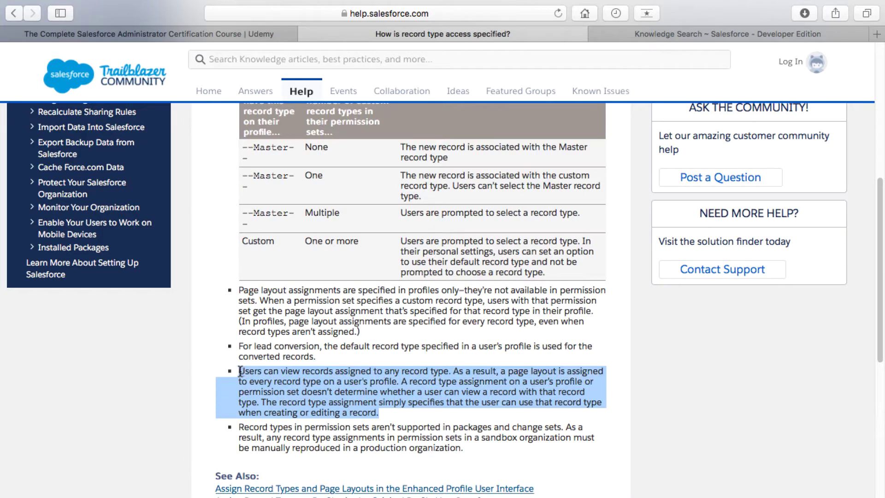
left_click(189, 27)
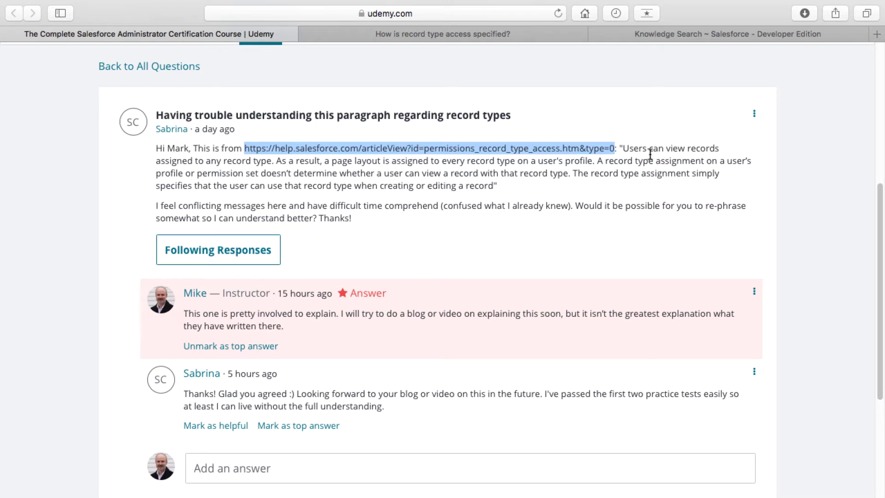
left_click(631, 147)
left_click_drag(631, 147, 497, 187)
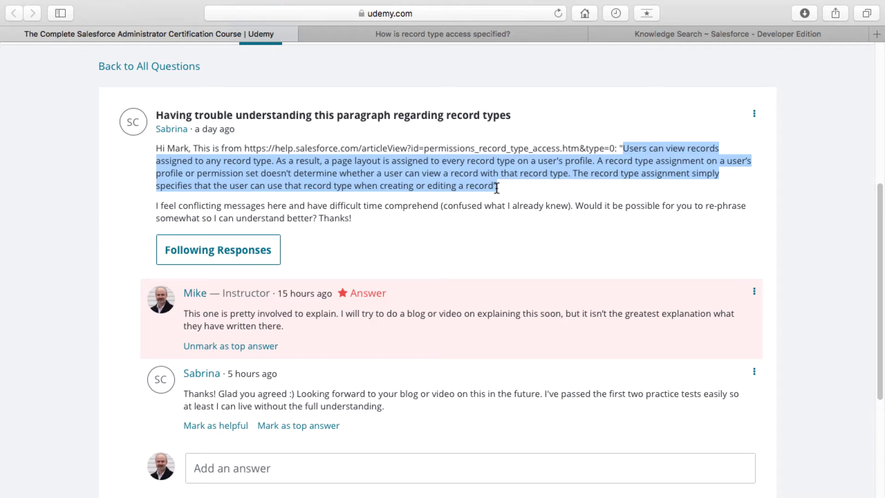
left_click_drag(497, 187, 499, 186)
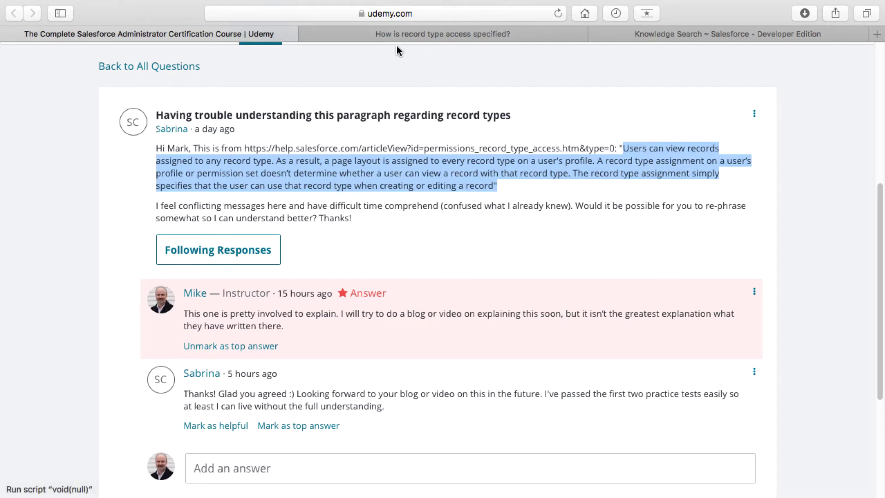
left_click(419, 180)
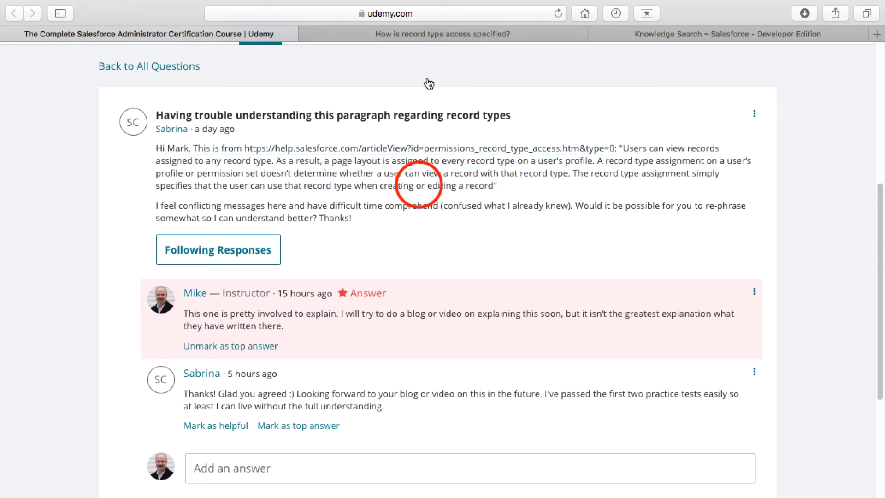
left_click(419, 36)
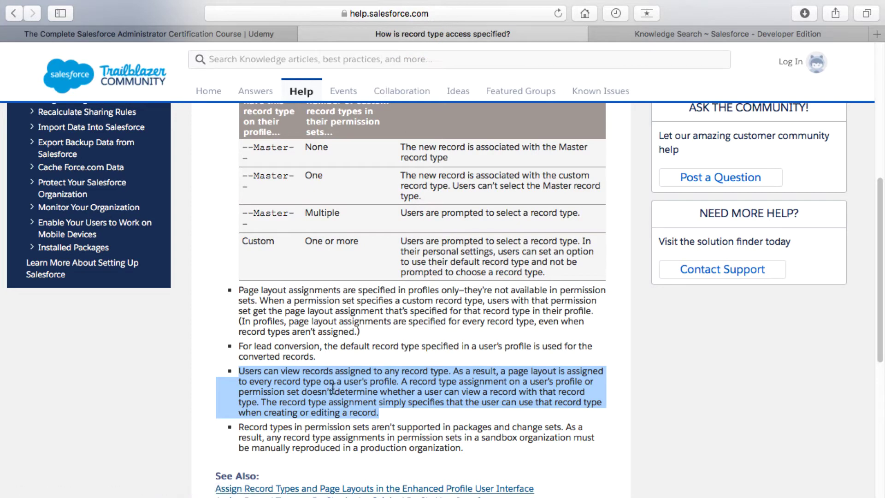
- Re-highlight the viewing-records paragraph, then move to the Knowledge Search list of three articles
left_click(386, 413)
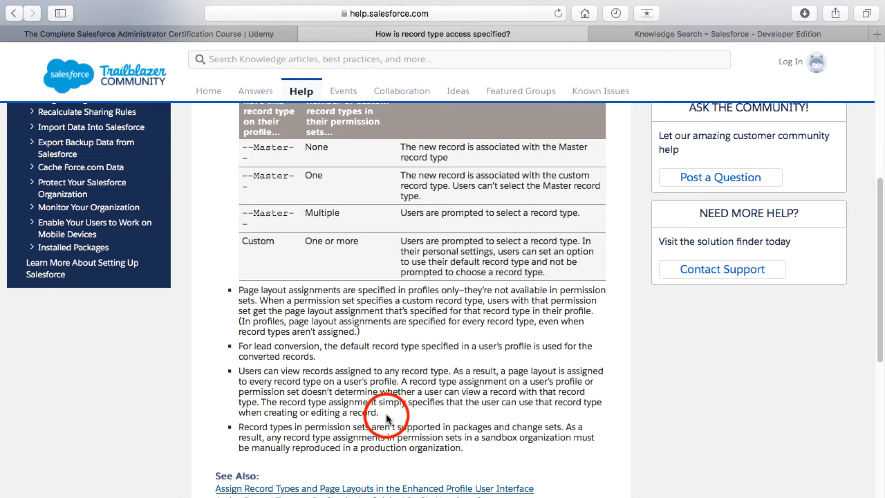
left_click_drag(386, 413, 241, 372)
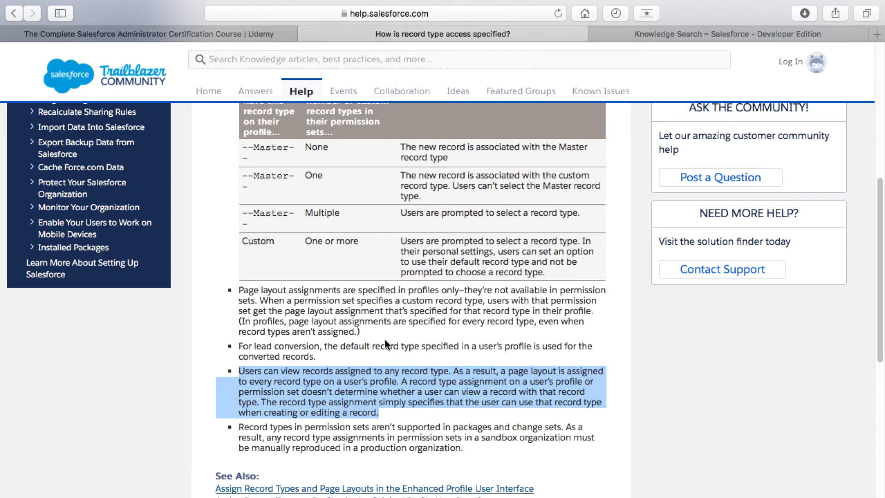
left_click(709, 35)
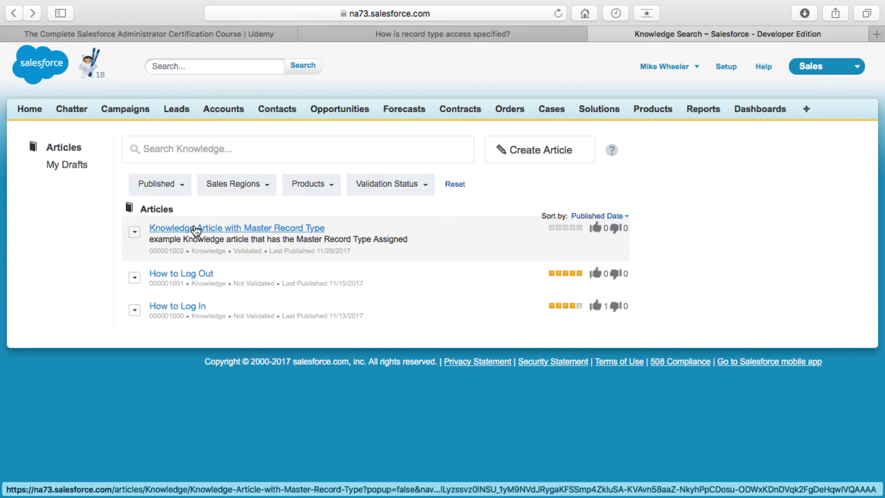
- Inspect 'Knowledge Article with Master Record Type' and its blank Record Type value
left_click(196, 229)
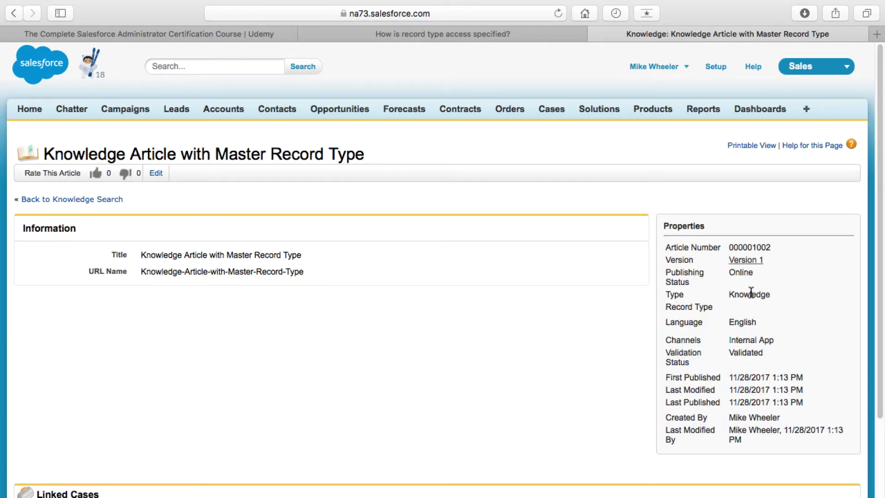
left_click(698, 307)
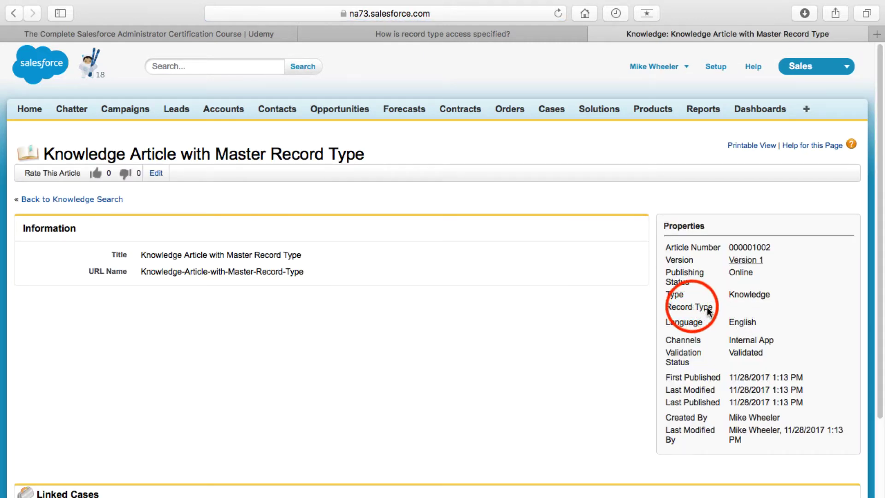
left_click(738, 308)
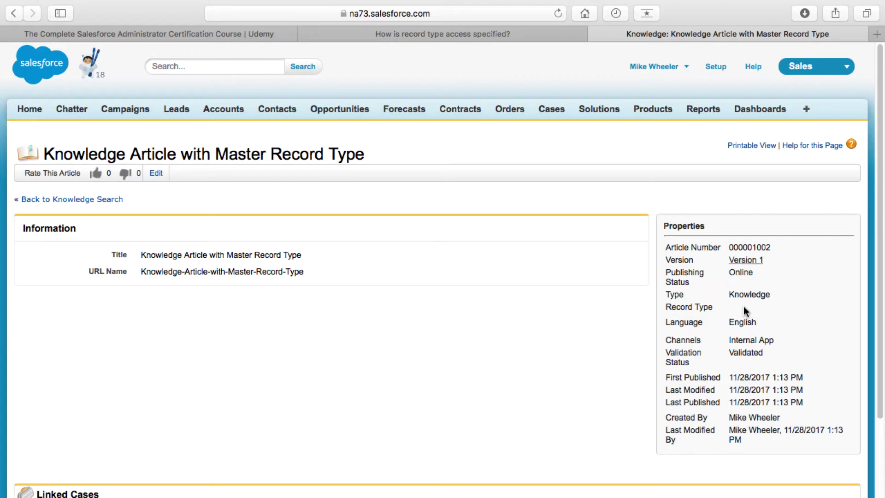
left_click(13, 13)
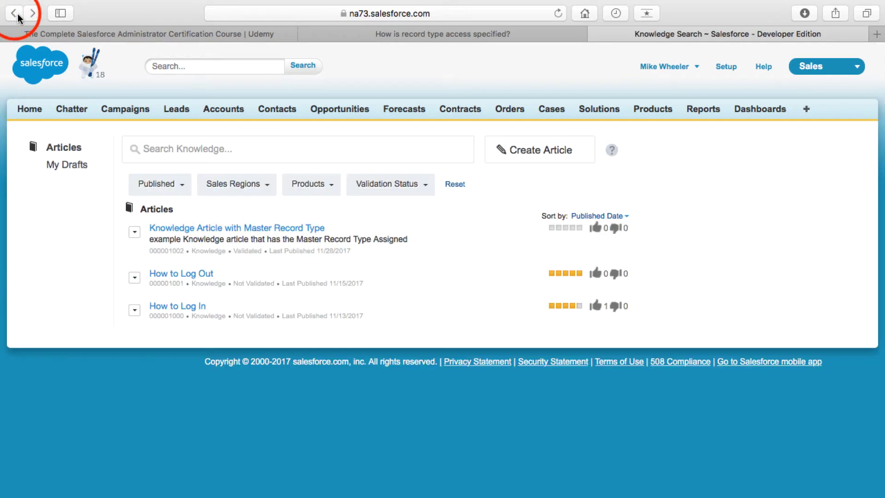
- Confirm 'How to Log In' and 'How to Log Out' both have record type FAQ, then go to Setup
left_click(177, 308)
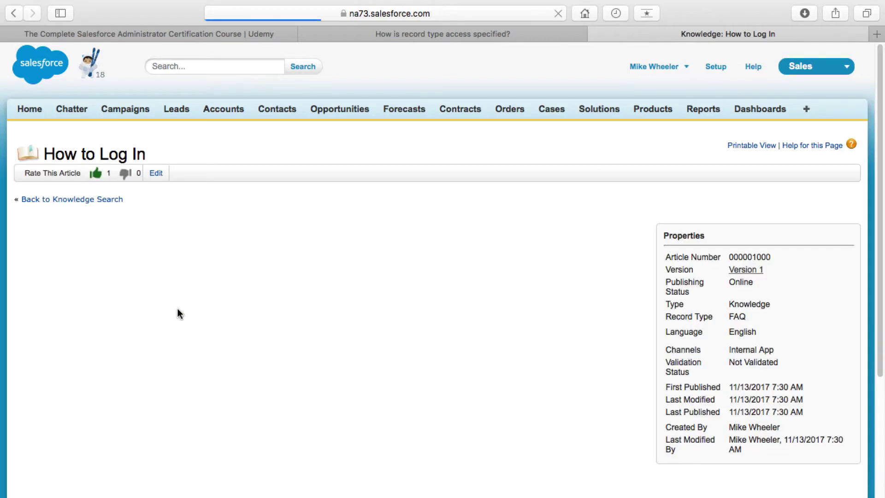
double_click(737, 317)
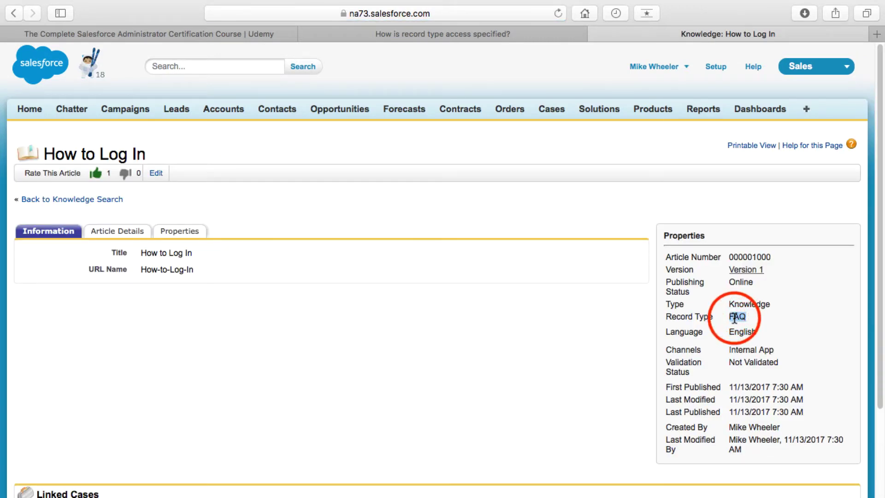
left_click(19, 14)
left_click(172, 274)
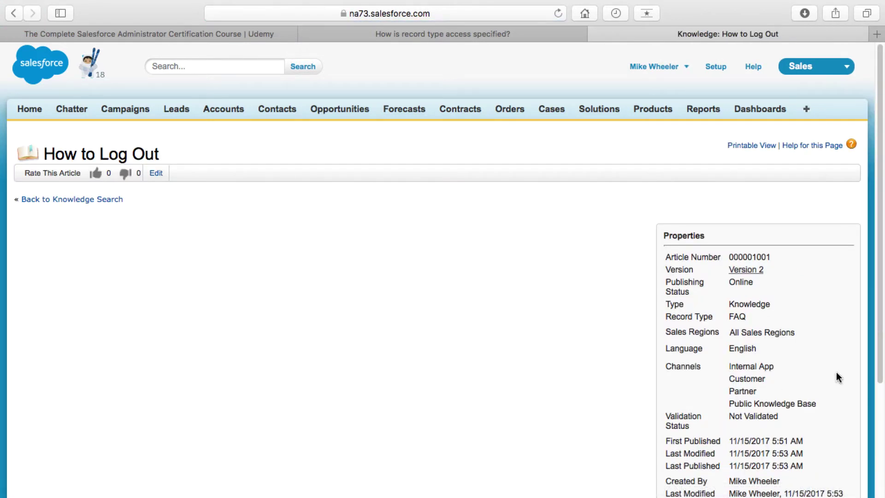
double_click(734, 315)
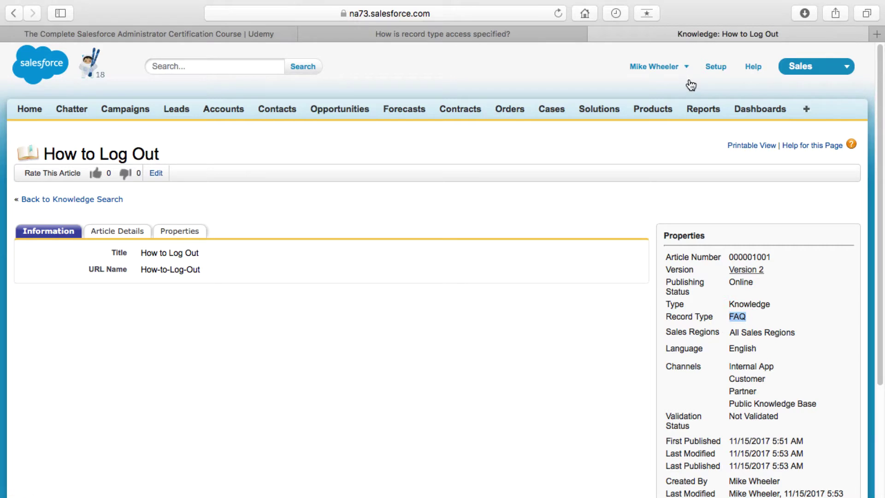
left_click(709, 68)
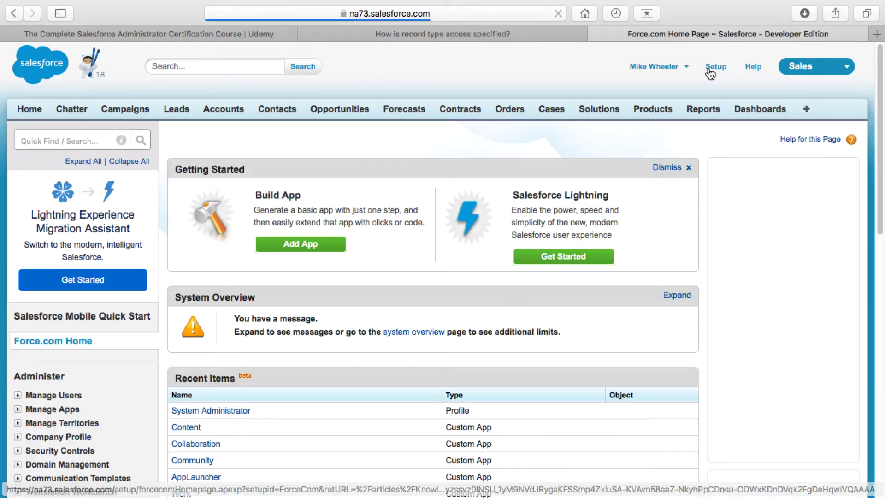
- Open System Administrator's Knowledge object settings and compare them against the record type help article
left_click(237, 410)
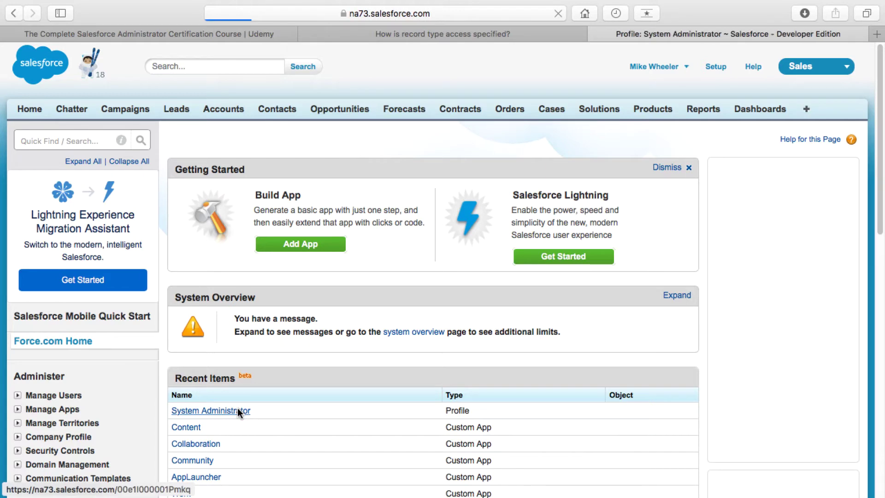
left_click(426, 394)
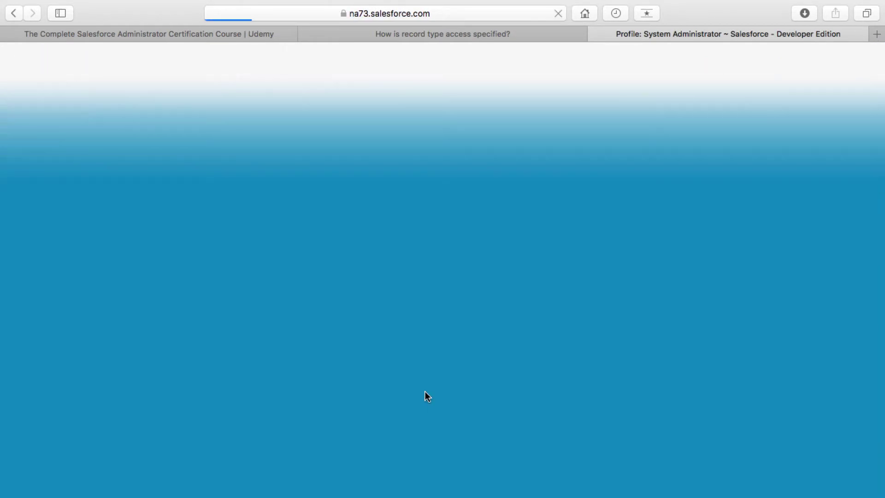
scroll(425, 391, "down", 1)
scroll(425, 391, "down", 5)
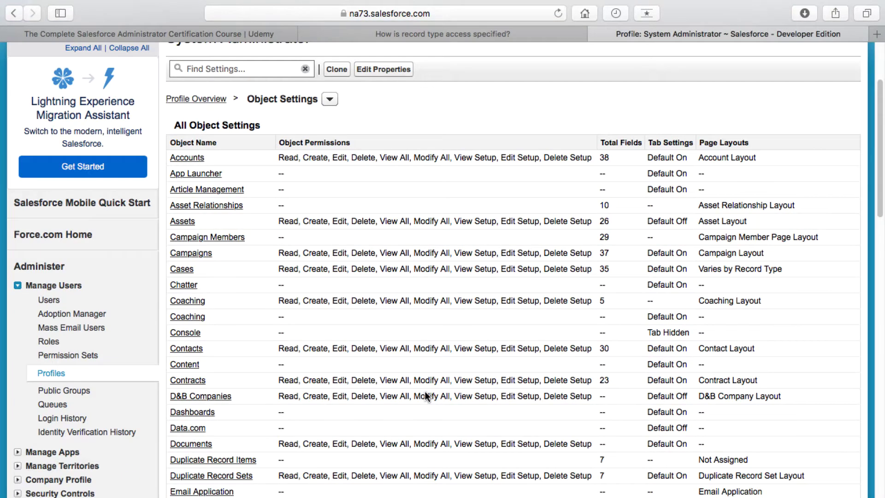
scroll(424, 391, "down", 5)
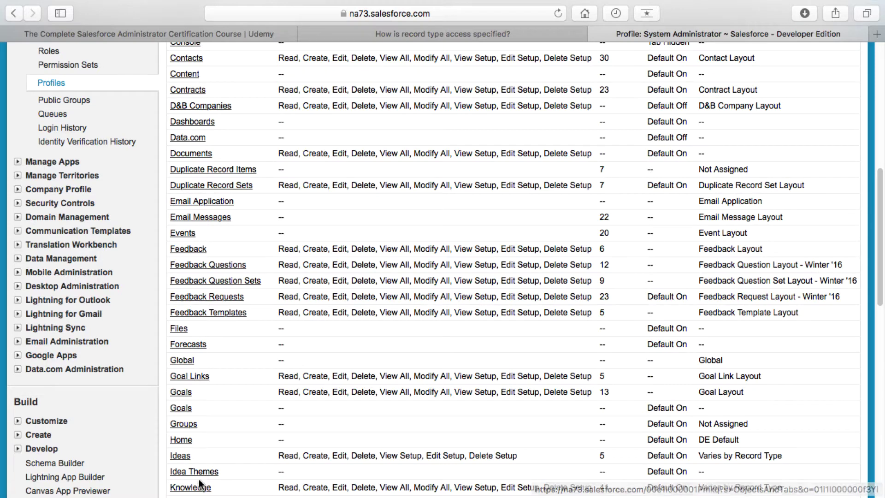
left_click(174, 488)
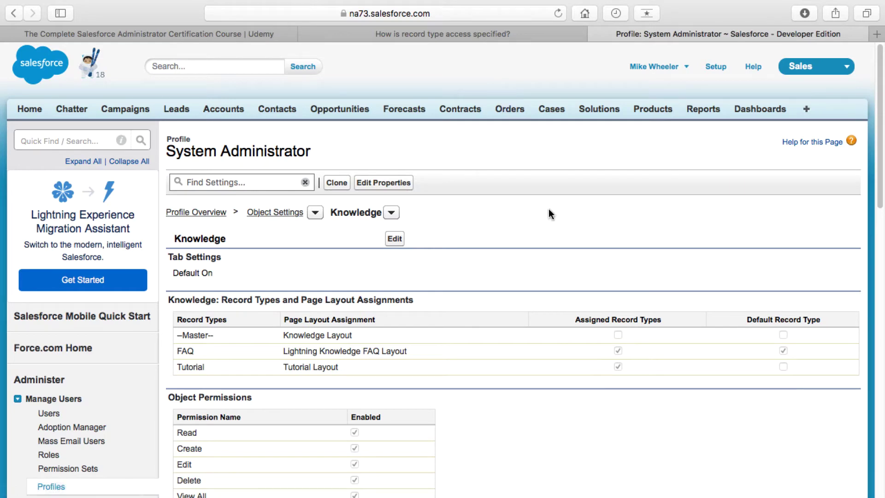
left_click(461, 32)
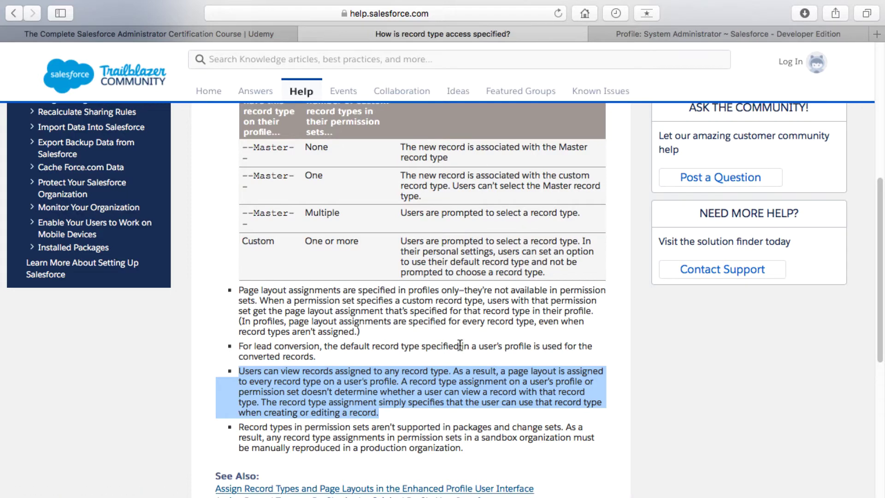
key("ctrl+Tab")
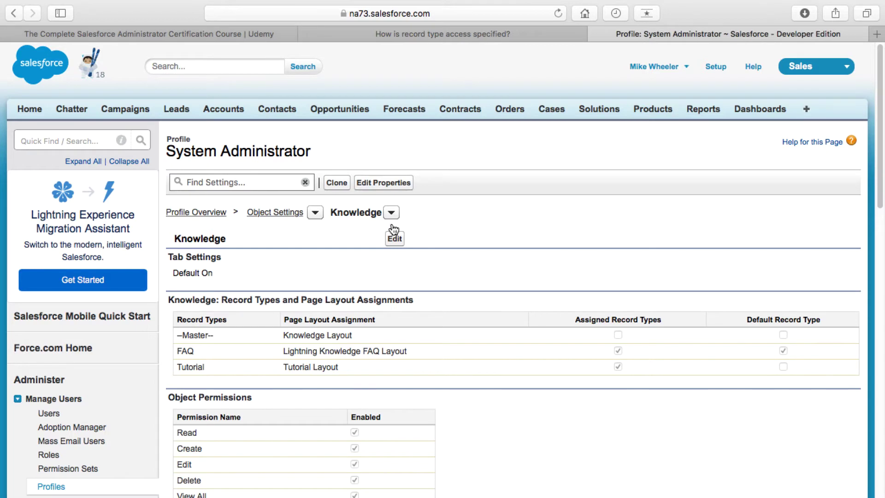
- Assign Master as the profile's only Knowledge record type, confirm the replacement, and save
left_click(396, 240)
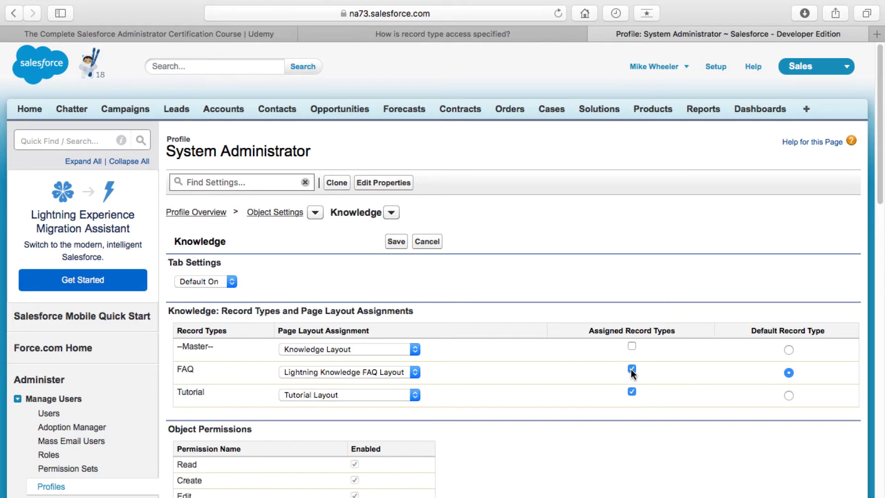
left_click(632, 347)
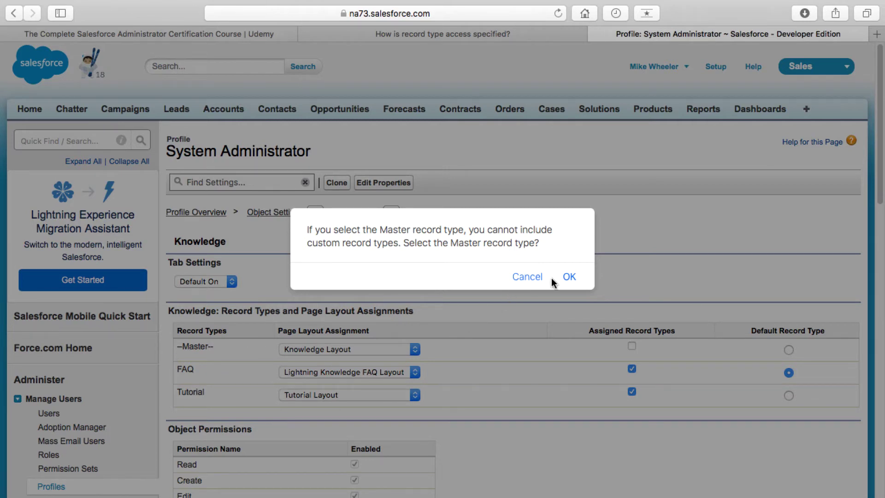
left_click(568, 277)
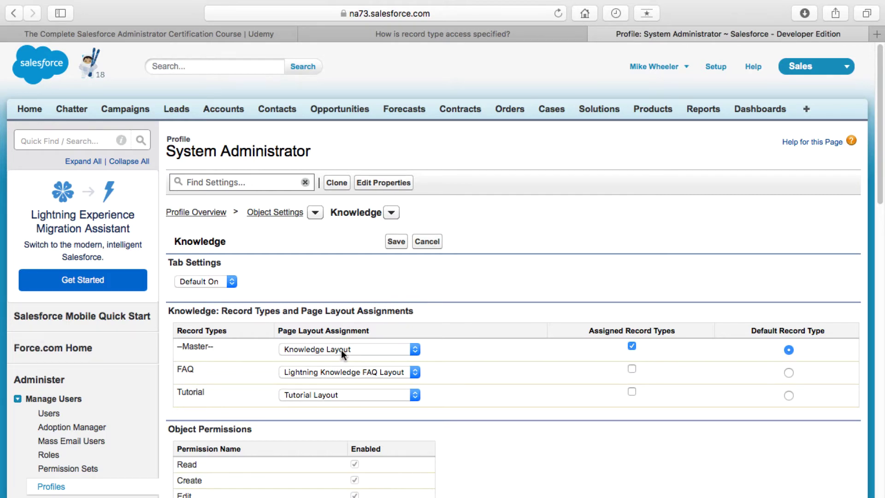
left_click(392, 242)
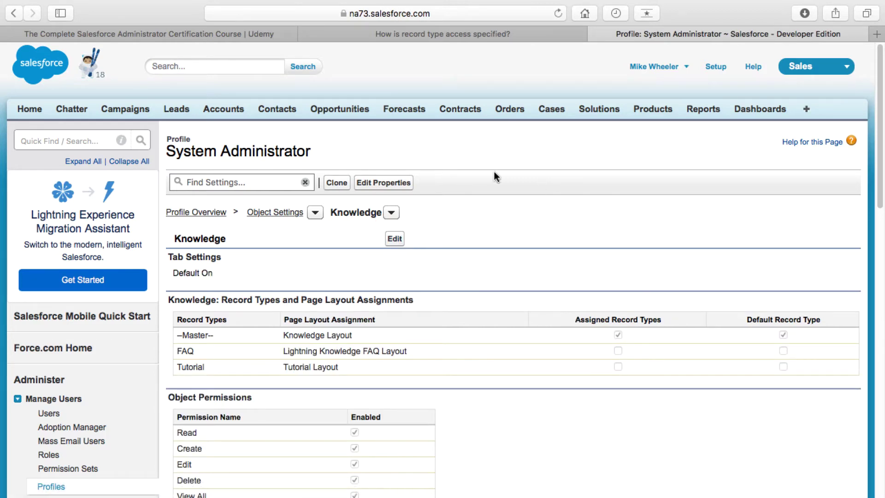
left_click(807, 109)
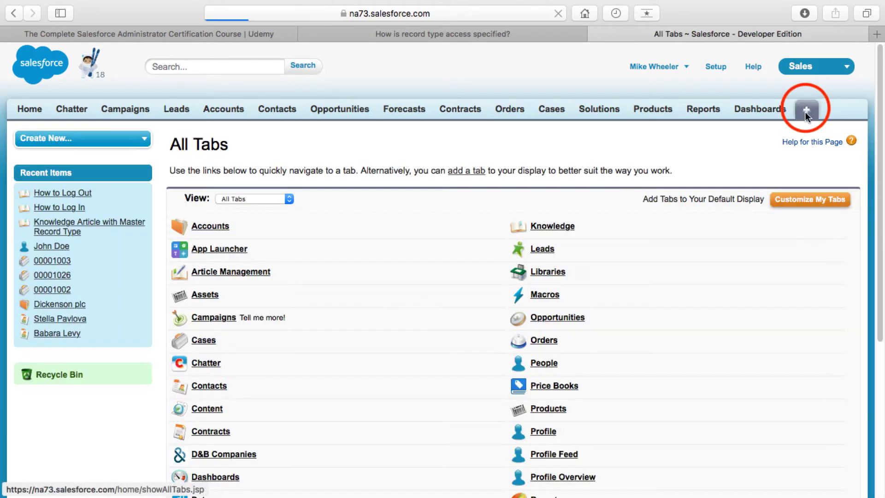
- Open Knowledge and check that Create Article offers only the Knowledge type
left_click(558, 231)
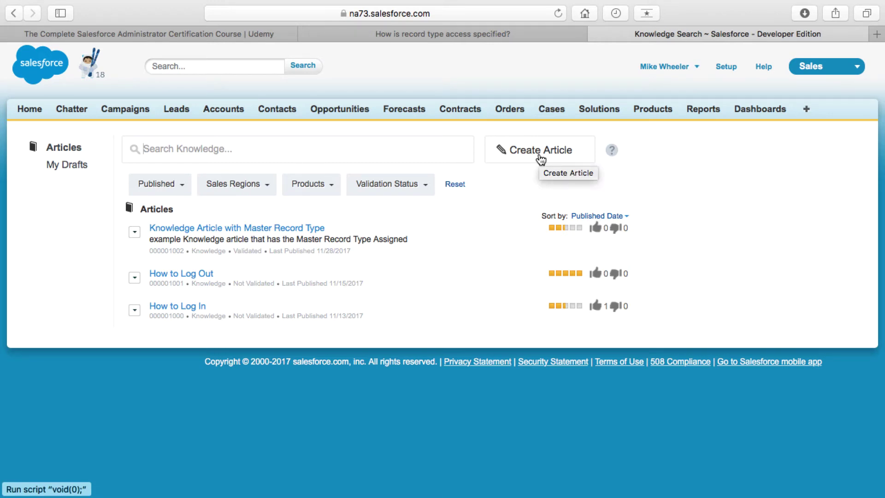
left_click(541, 160)
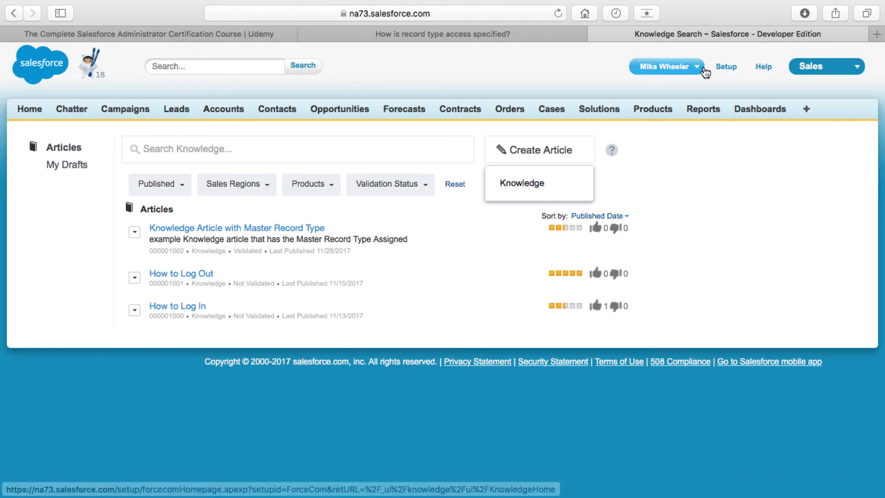
- Reopen System Administrator's Knowledge object settings via Quick Find 'profil' and the Profiles list
left_click(719, 69)
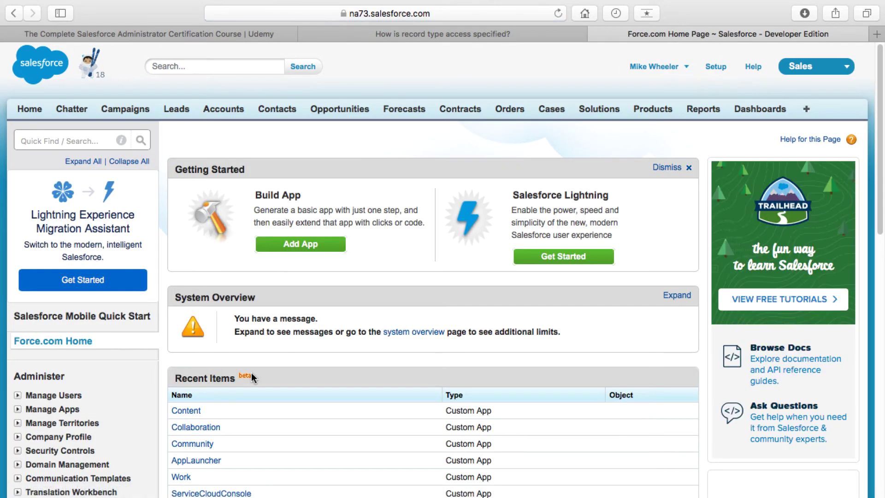
left_click(91, 143)
type("profil")
left_click(52, 230)
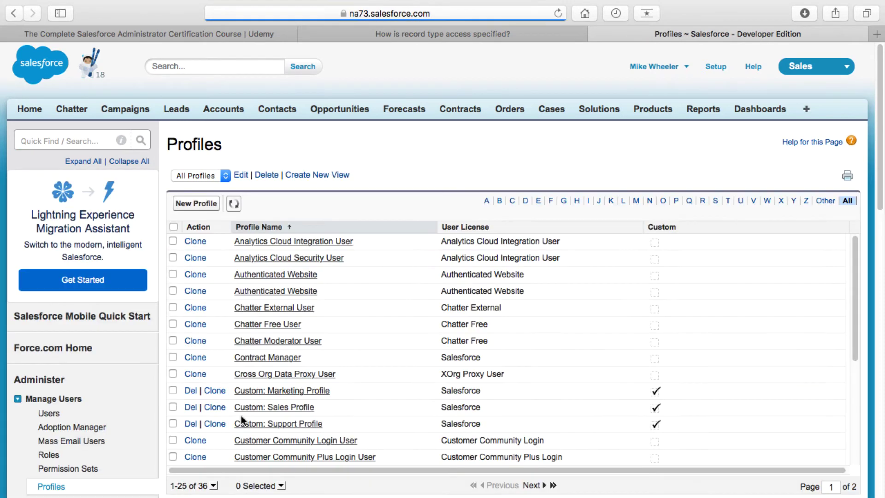
left_click(716, 201)
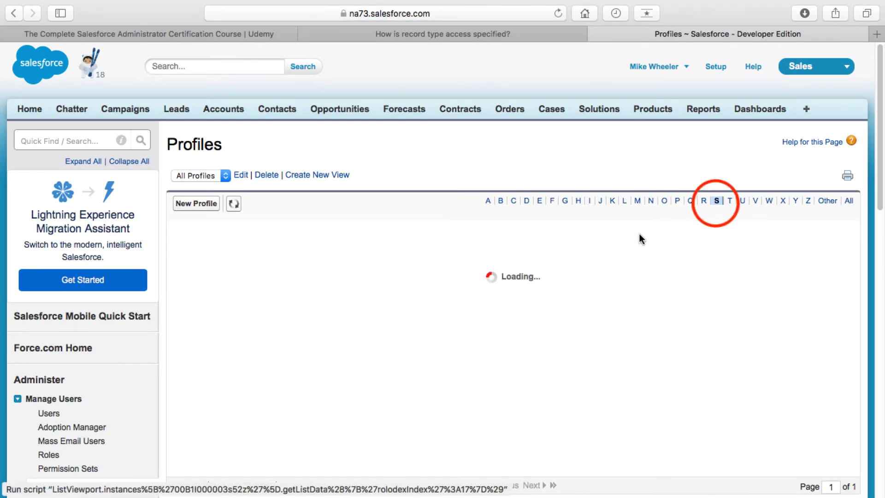
left_click(280, 309)
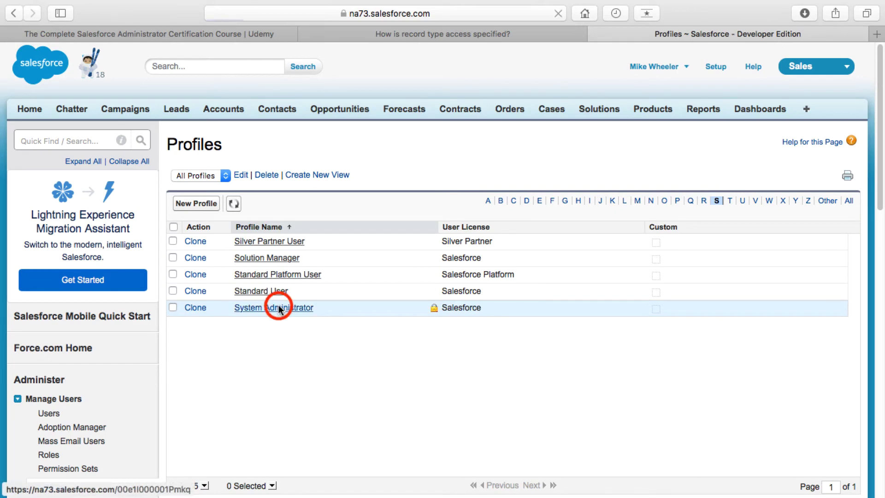
left_click(450, 391)
scroll(428, 396, "down", 10)
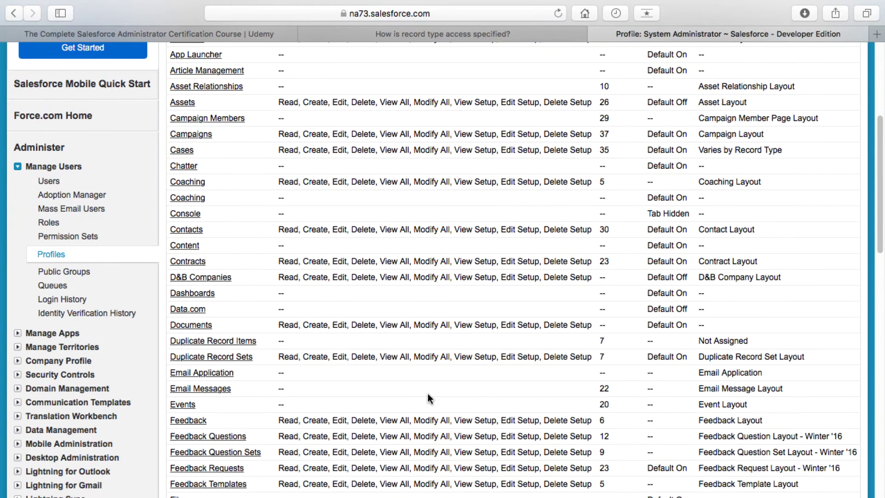
left_click(187, 418)
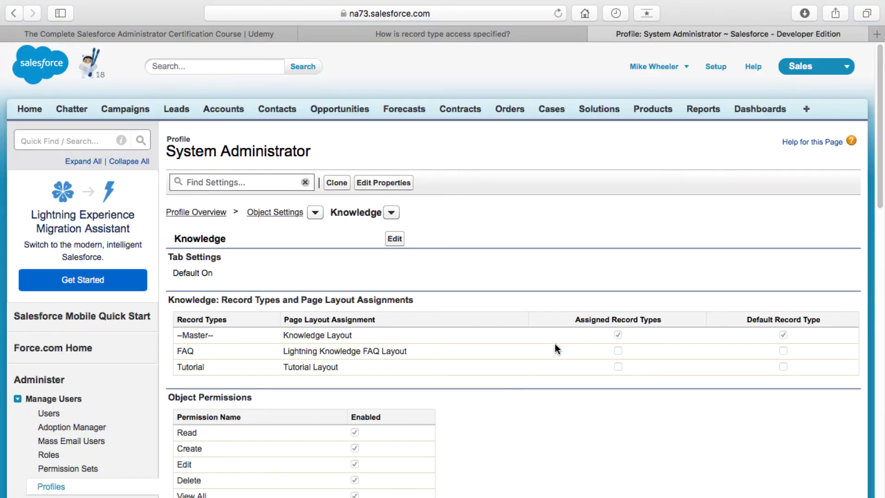
- Assign FAQ and Tutorial record types in place of Master, FAQ as default, and save
left_click(396, 240)
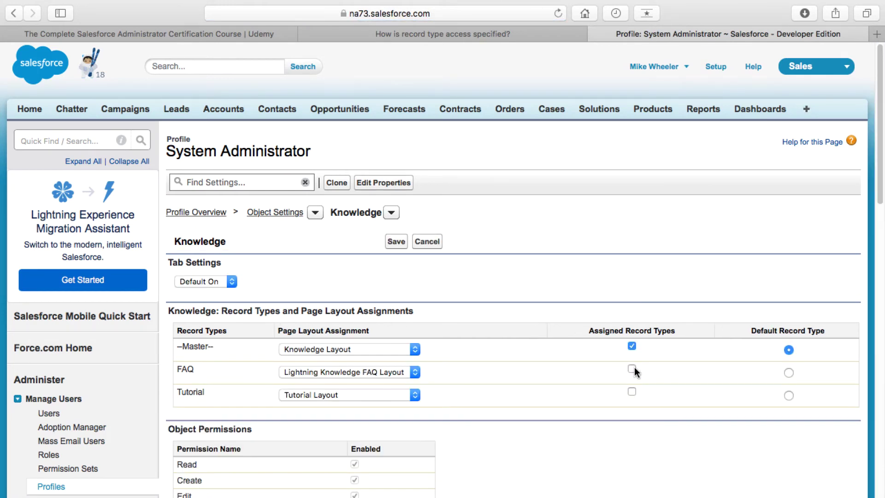
left_click(633, 368)
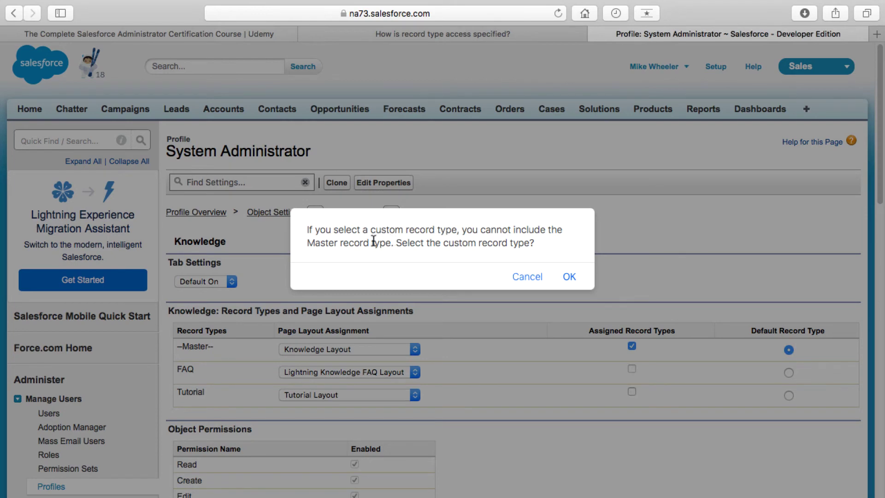
left_click(571, 279)
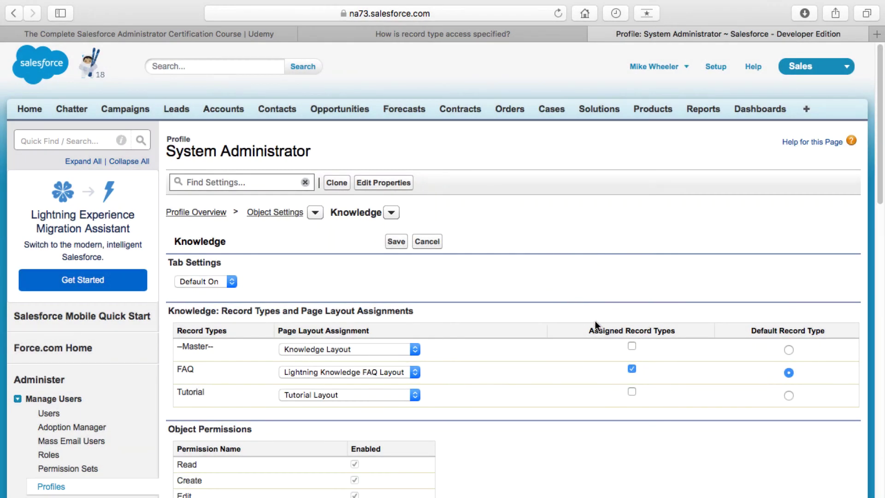
left_click(632, 391)
left_click(391, 242)
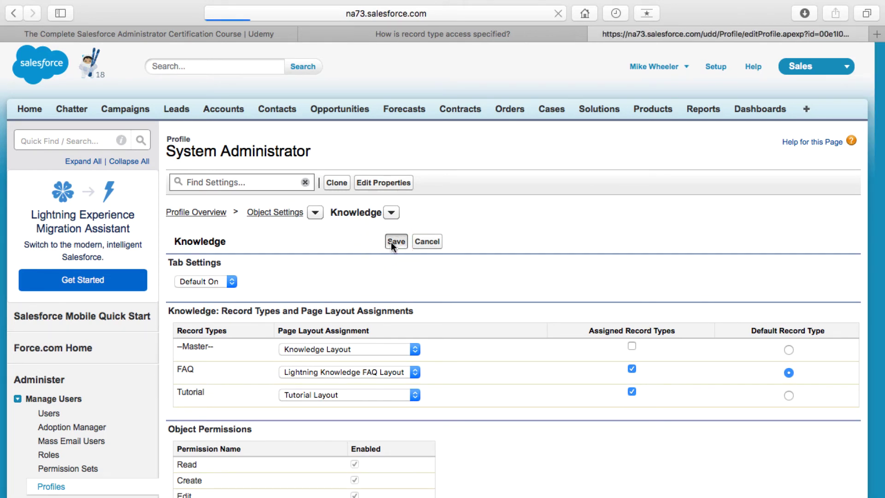
left_click(808, 110)
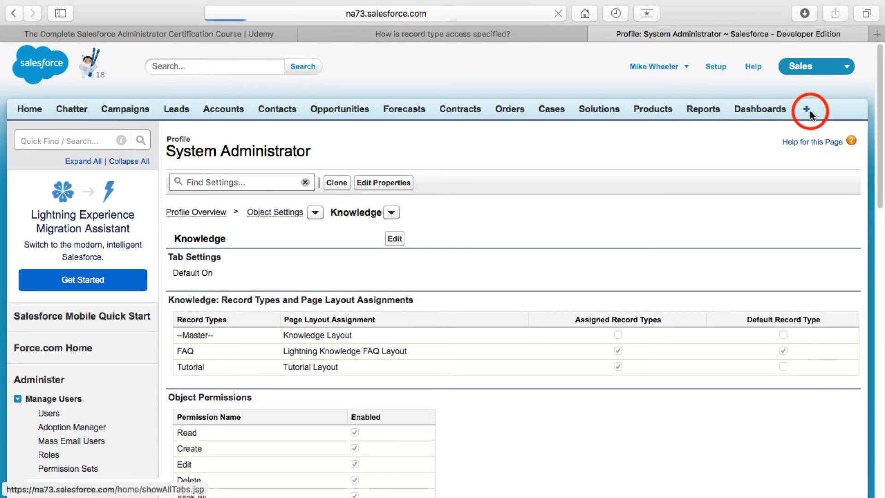
- Check that Create Article now offers FAQ and Tutorial, then return to Setup home
scroll(520, 238, "down", 3)
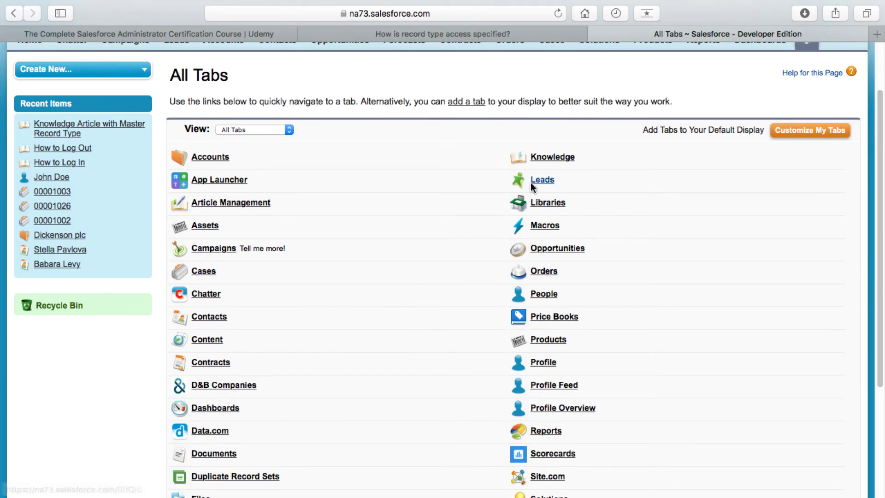
left_click(540, 156)
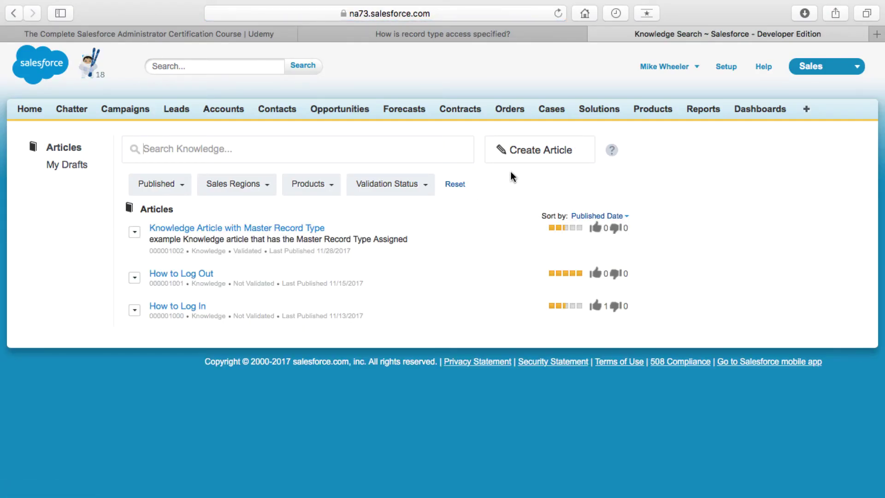
left_click(539, 159)
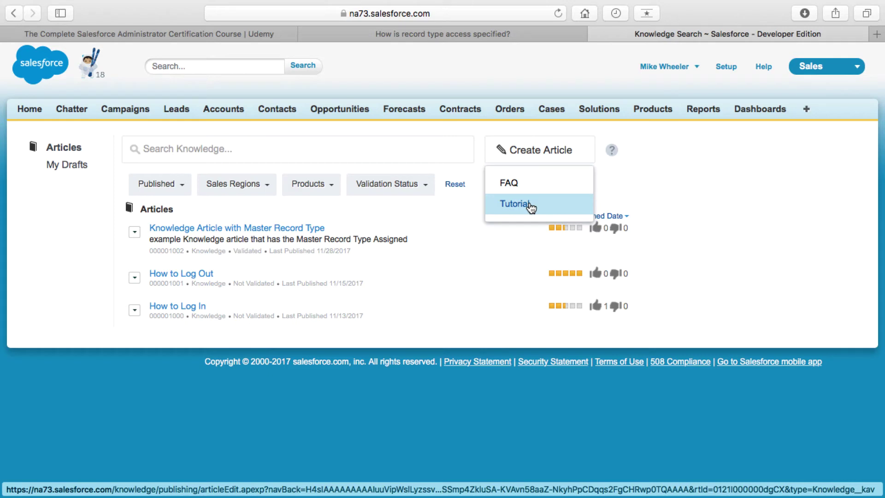
left_click(726, 66)
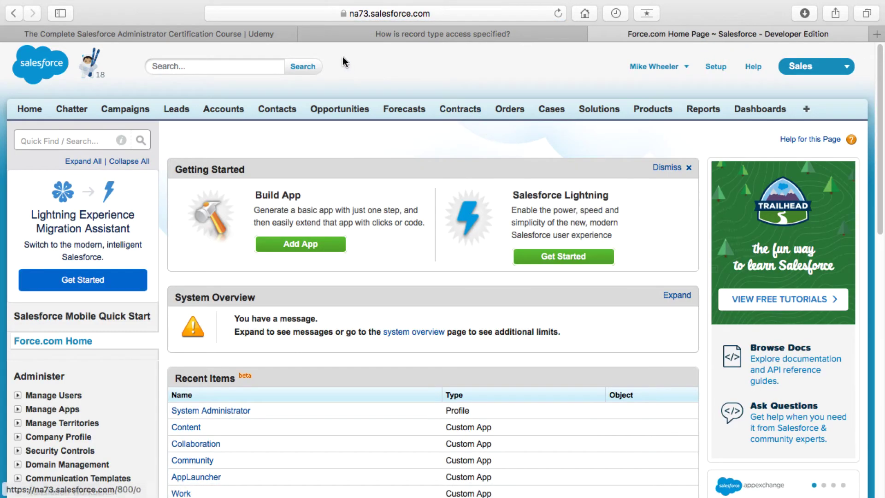
left_click(375, 36)
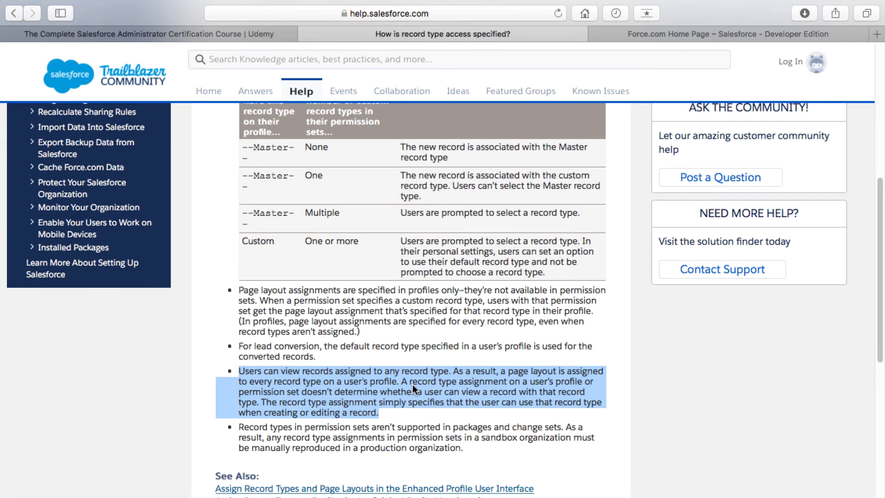
left_click(685, 40)
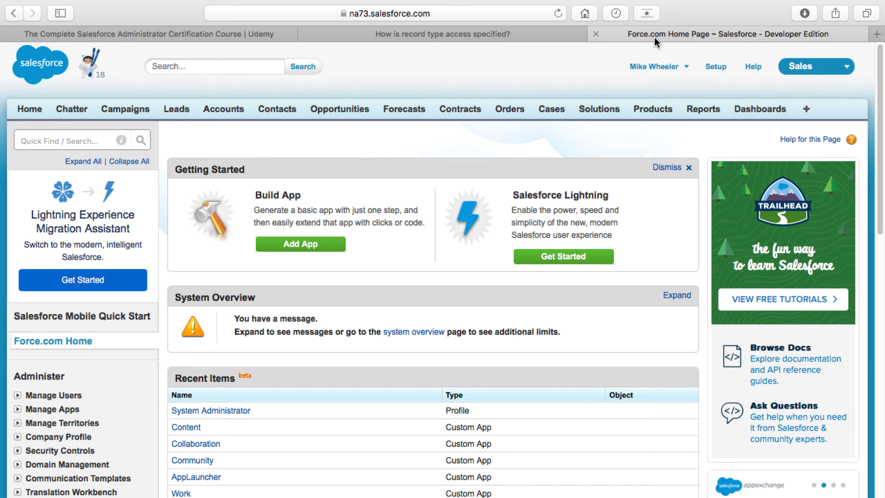
left_click(507, 40)
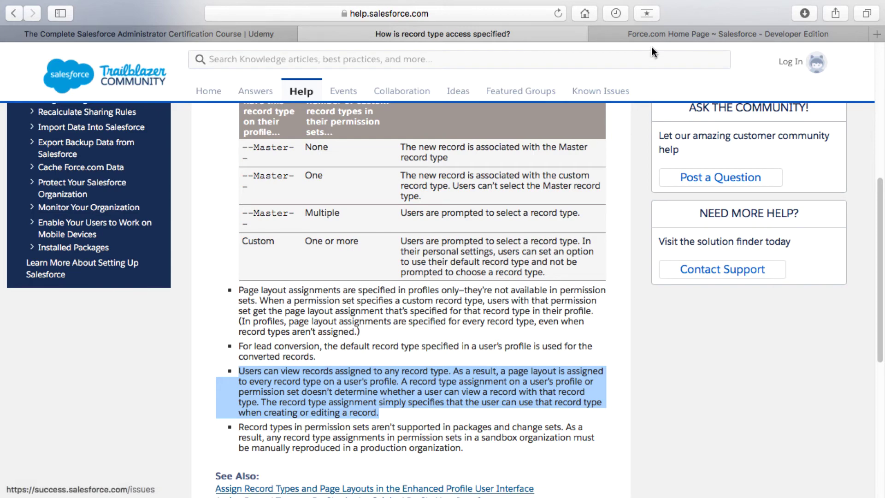
left_click(657, 34)
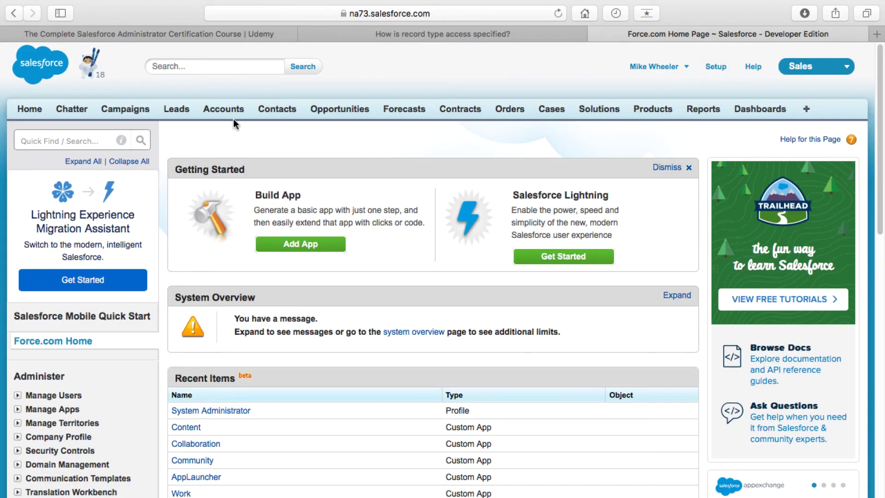
scroll(83, 256, "down", 4)
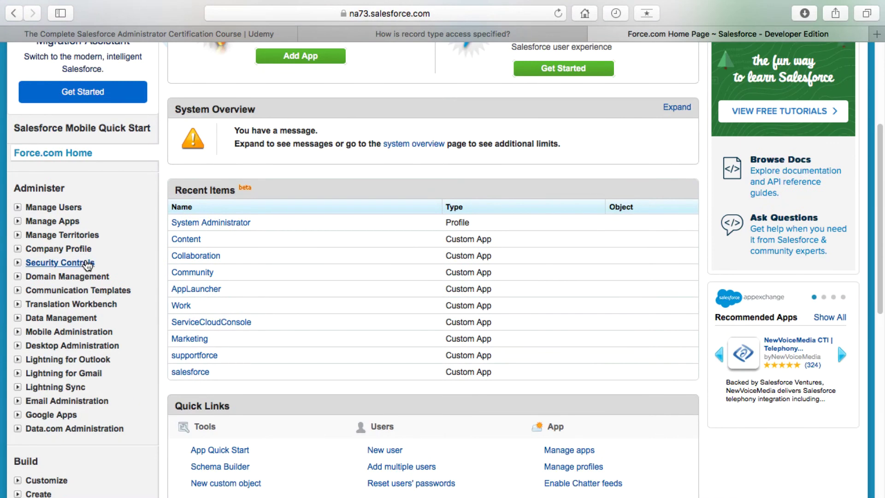
scroll(90, 283, "up", 4)
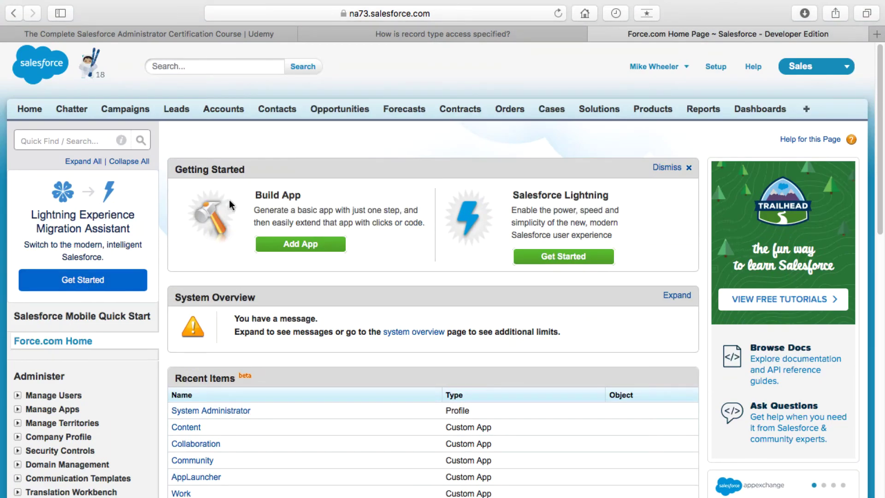
left_click(61, 141)
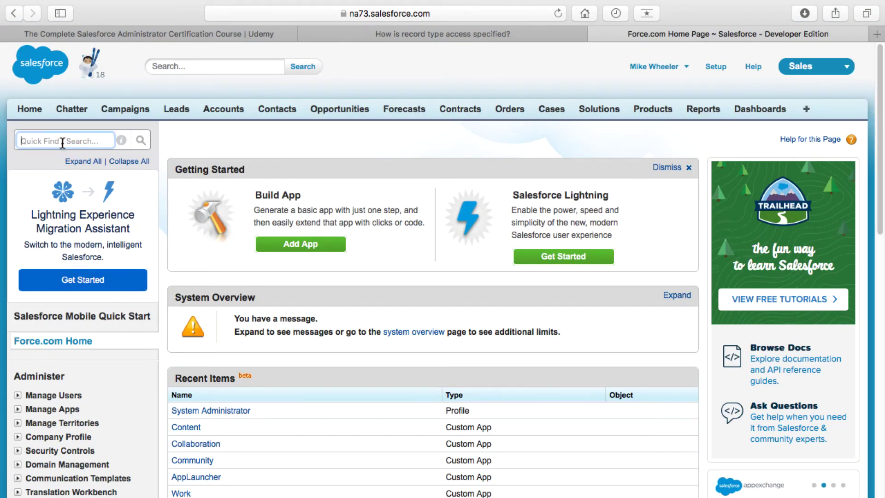
- Open the Knowledge object's Page Layout Assignment via Quick Find 'know'
type("know")
left_click(60, 244)
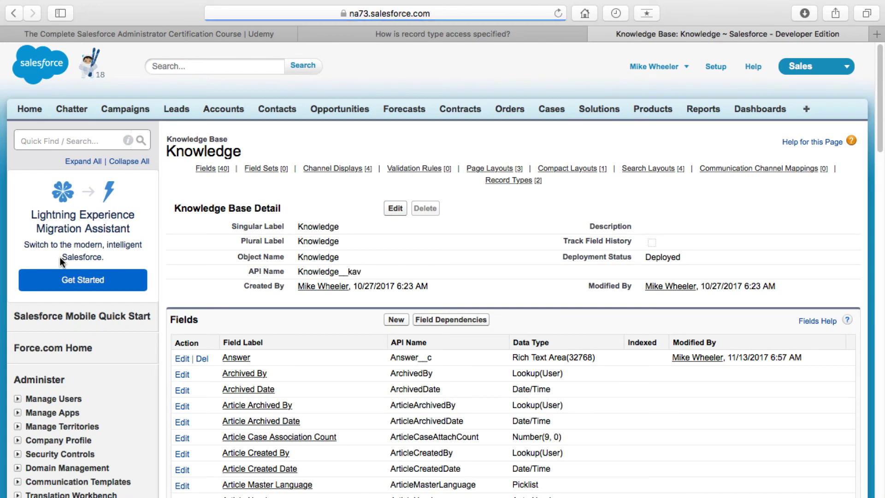
left_click(498, 169)
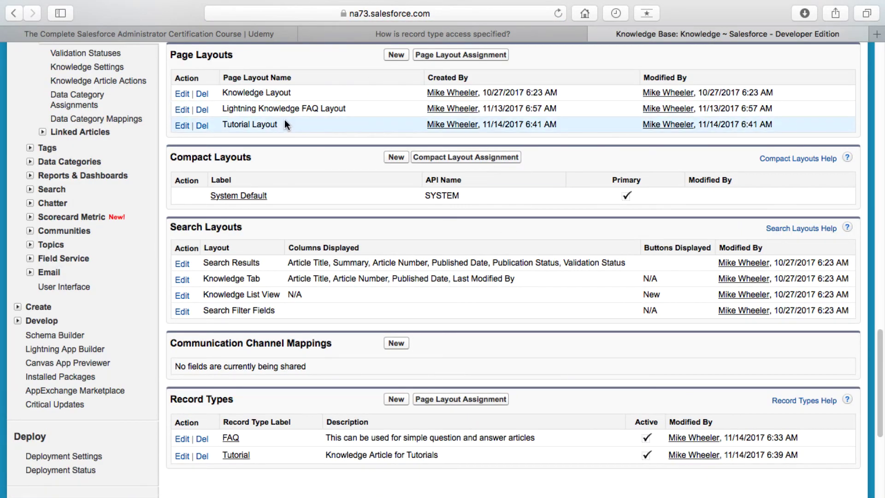
left_click(480, 55)
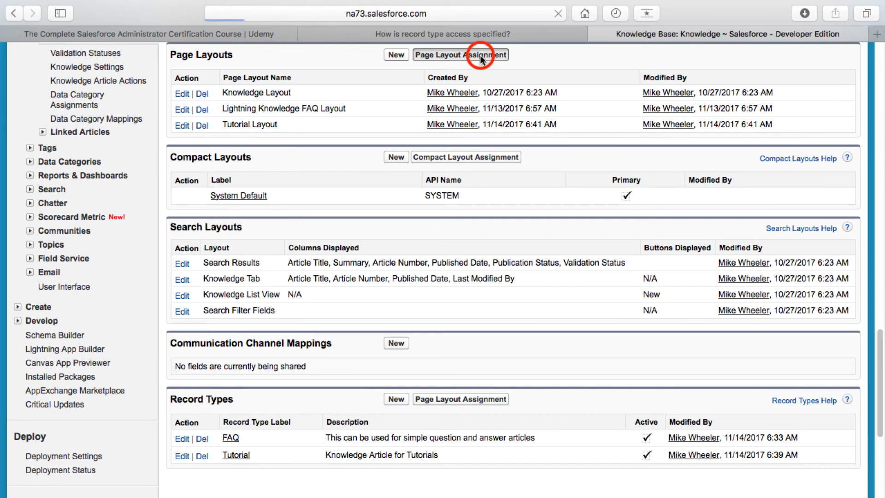
left_click(489, 232)
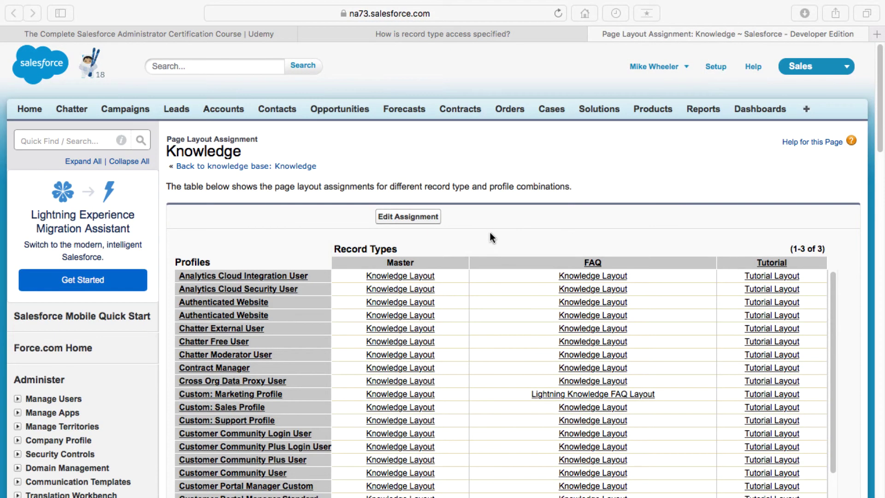
- Review System Administrator's FAQ layout (Lightning Knowledge FAQ Layout), then return to the help article
scroll(494, 245, "down", 2)
scroll(493, 245, "up", 2)
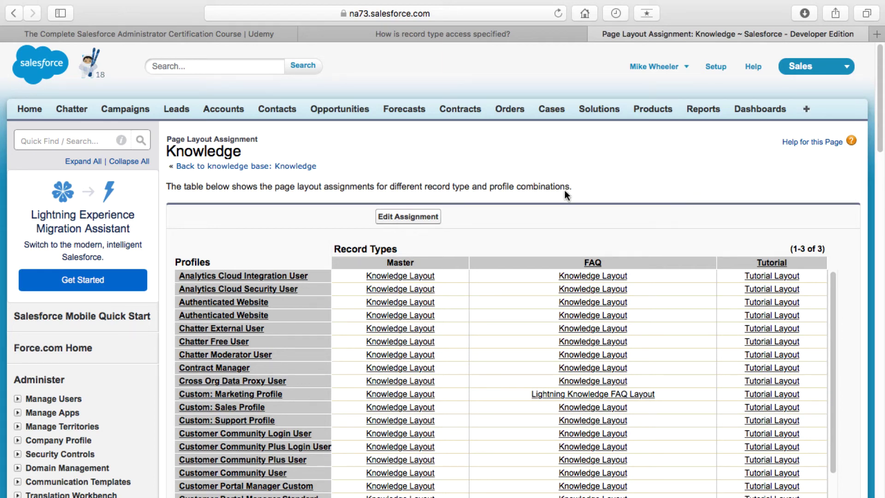
scroll(504, 237, "down", 5)
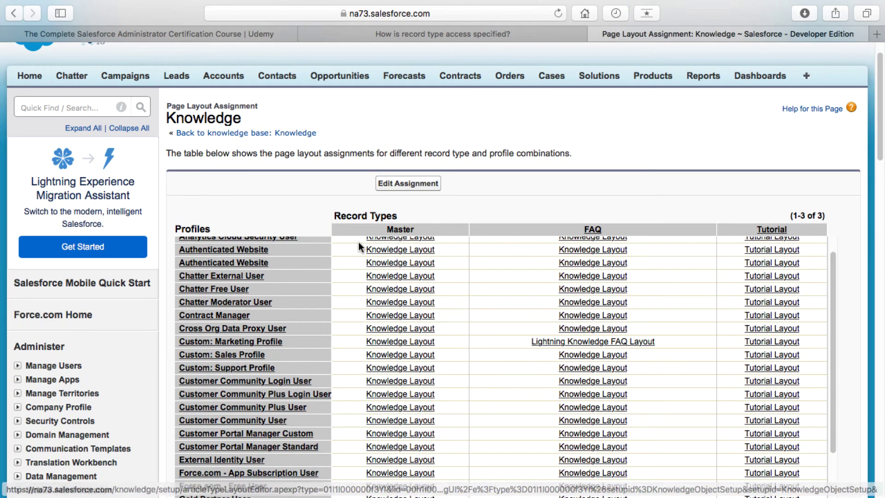
scroll(265, 217, "down", 3)
scroll(266, 213, "down", 3)
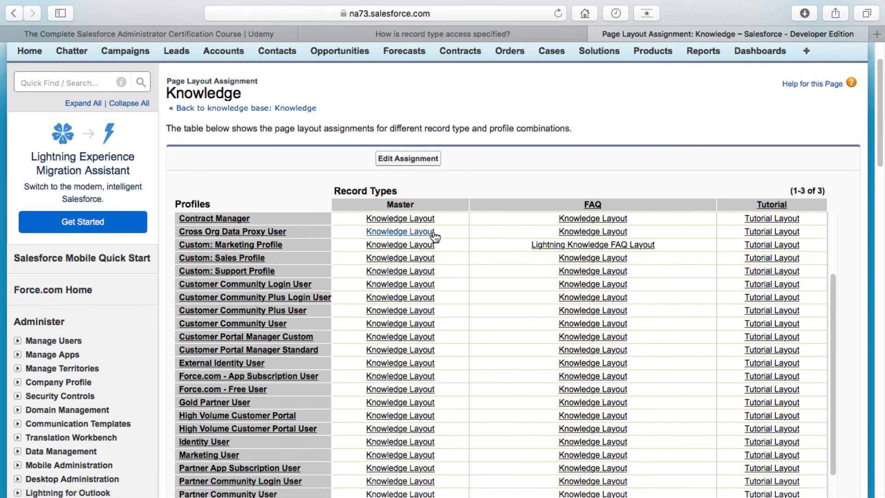
scroll(435, 236, "up", 3)
scroll(435, 240, "down", 5)
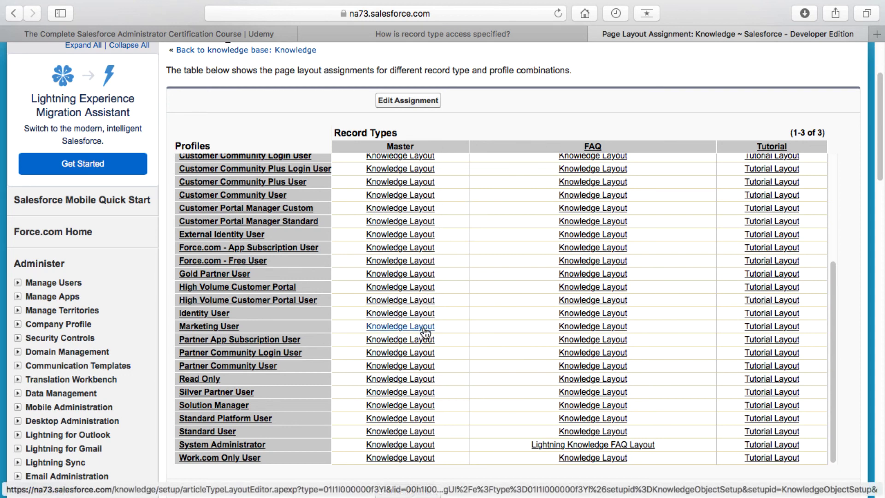
left_click(460, 137)
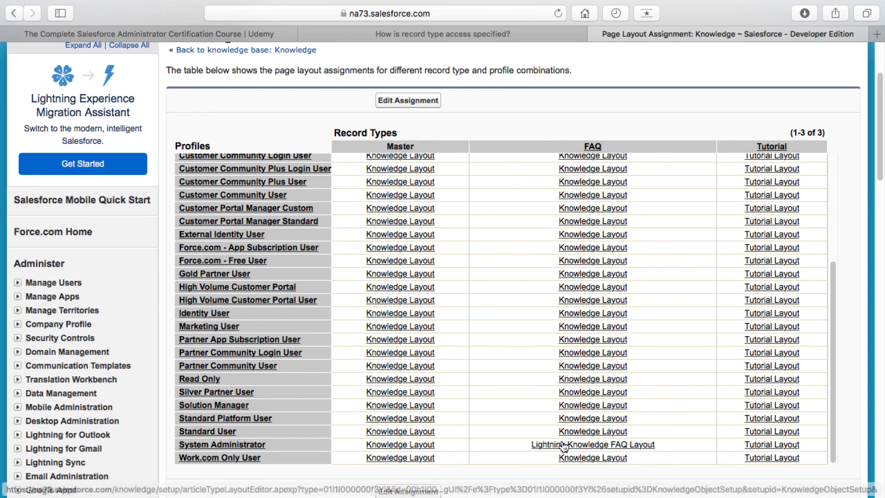
left_click(465, 33)
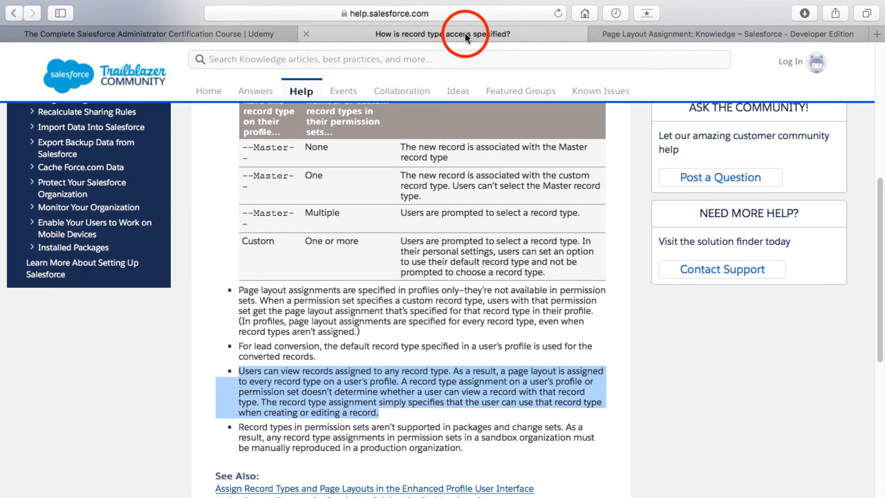
left_click(228, 35)
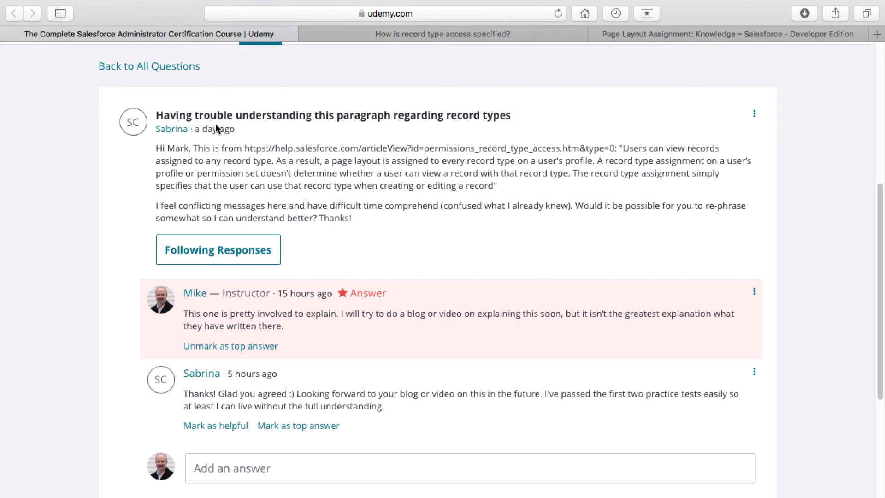
left_click(363, 34)
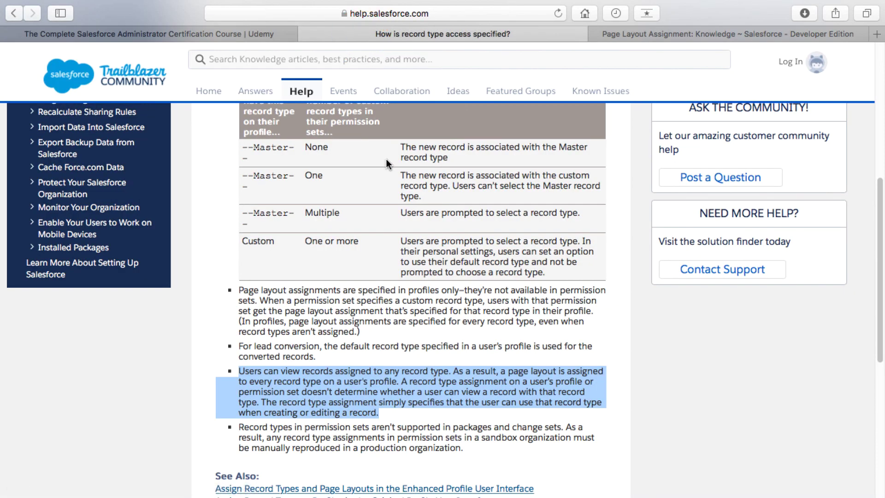